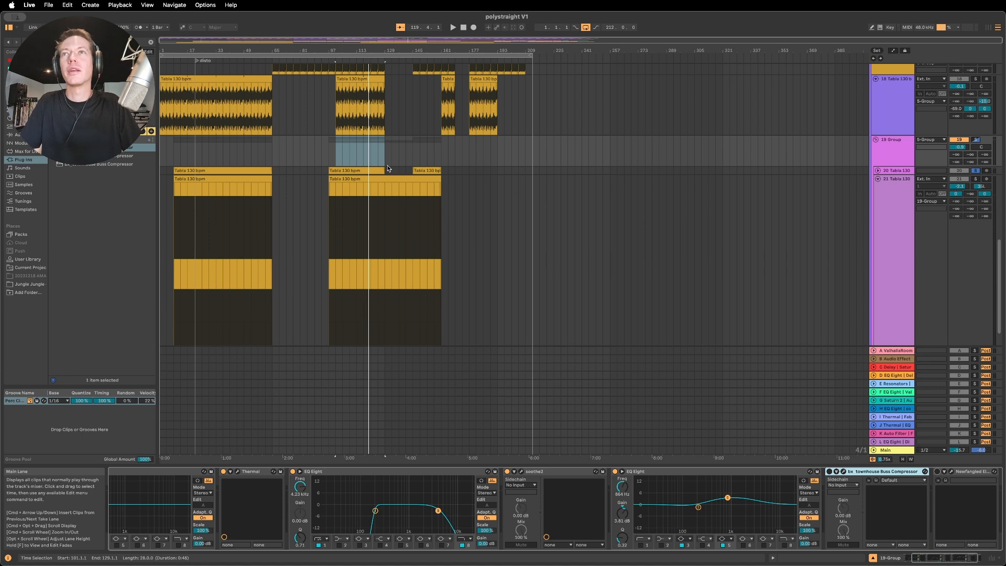
# - Audition the two Tabla 130 bpm tracks in the 19 Group one at a time in solo
pyautogui.click(368, 171)
pyautogui.press('space')
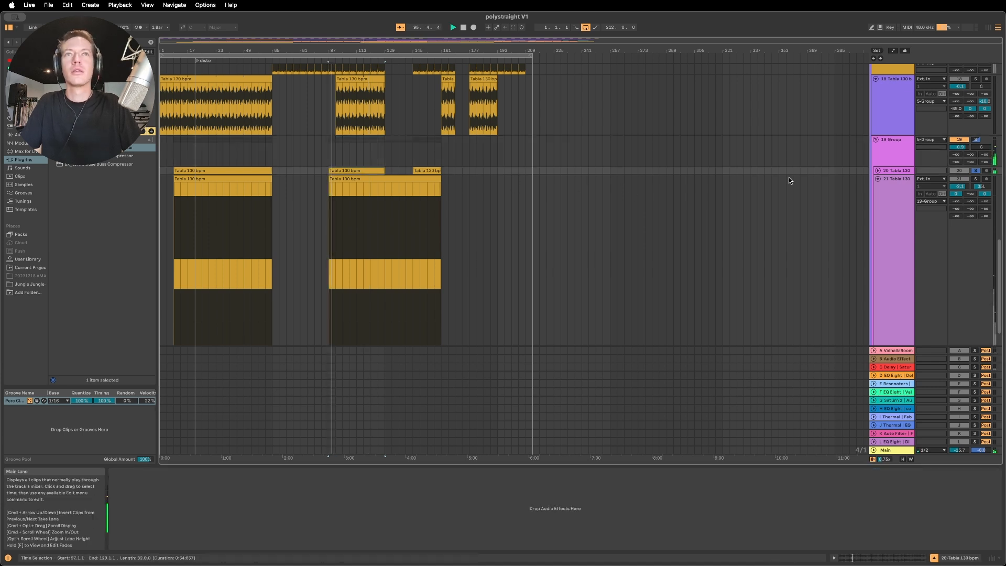
pyautogui.click(976, 179)
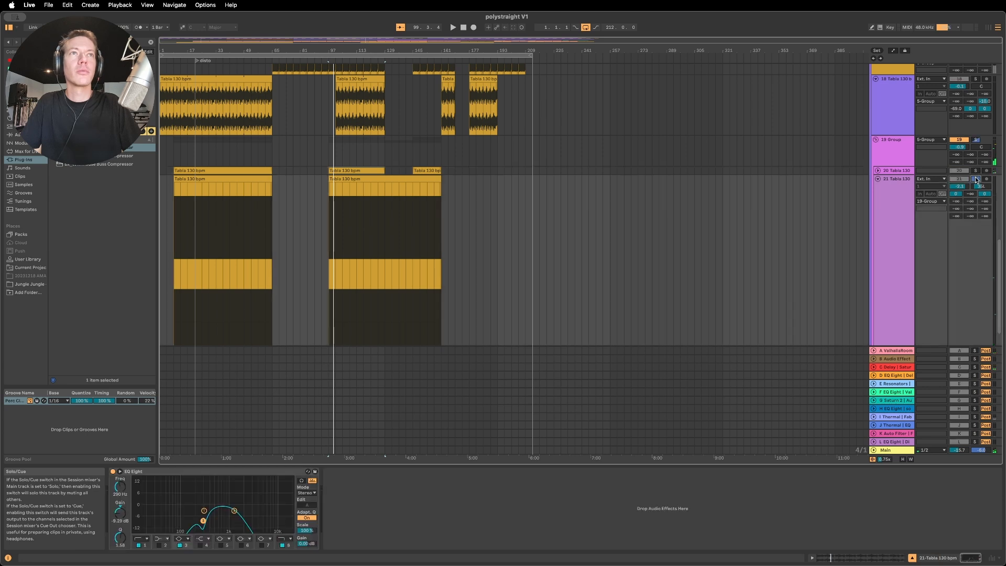
pyautogui.press('space')
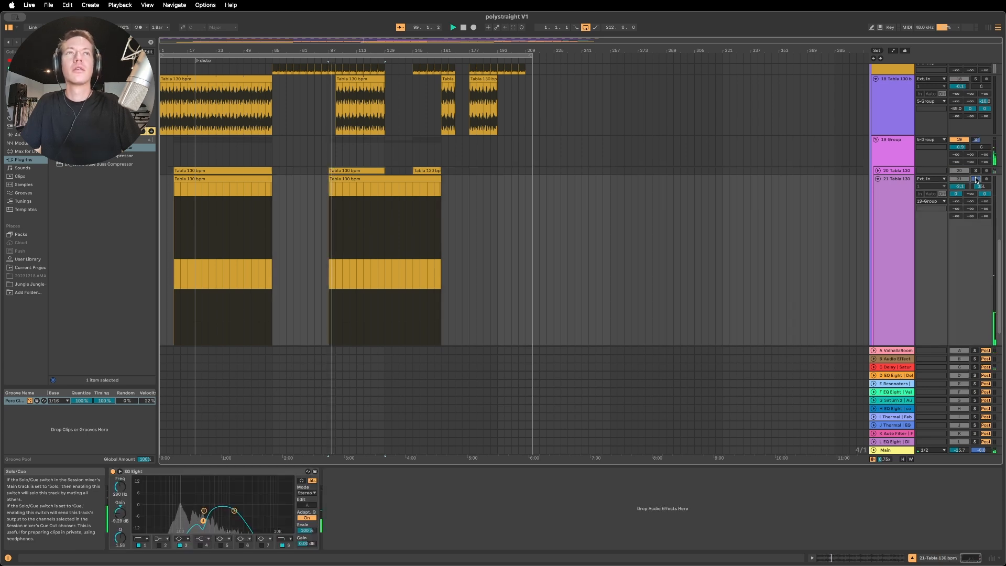
# - Solo both Tabla 130 bpm tracks in the 19 Group together and play them back
pyautogui.click(976, 171)
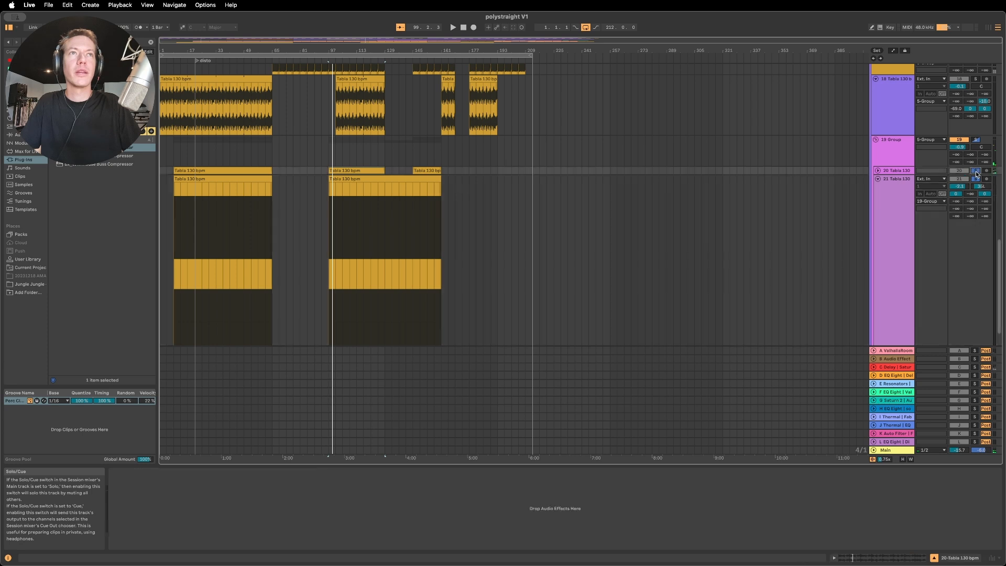
pyautogui.press('space')
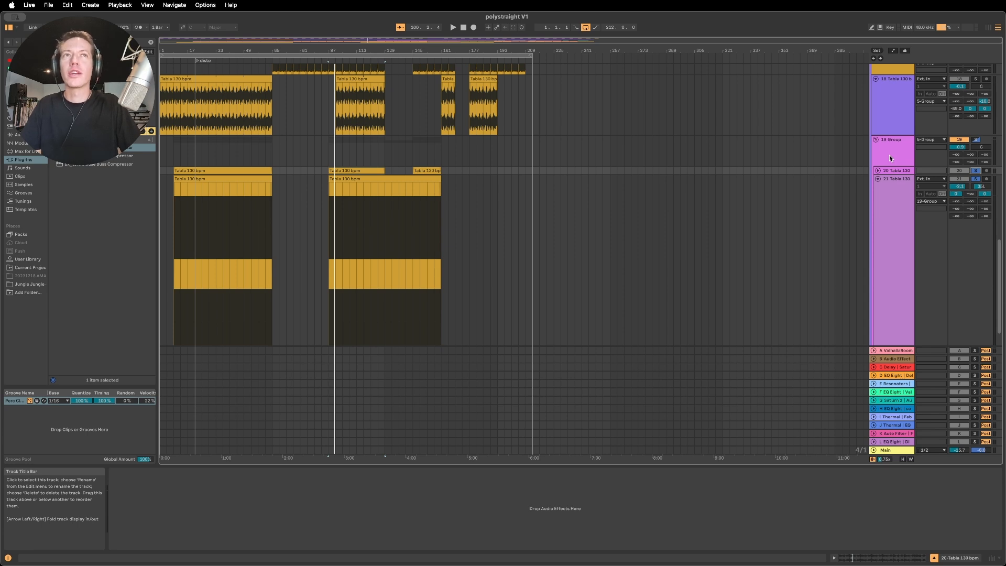
pyautogui.press('space')
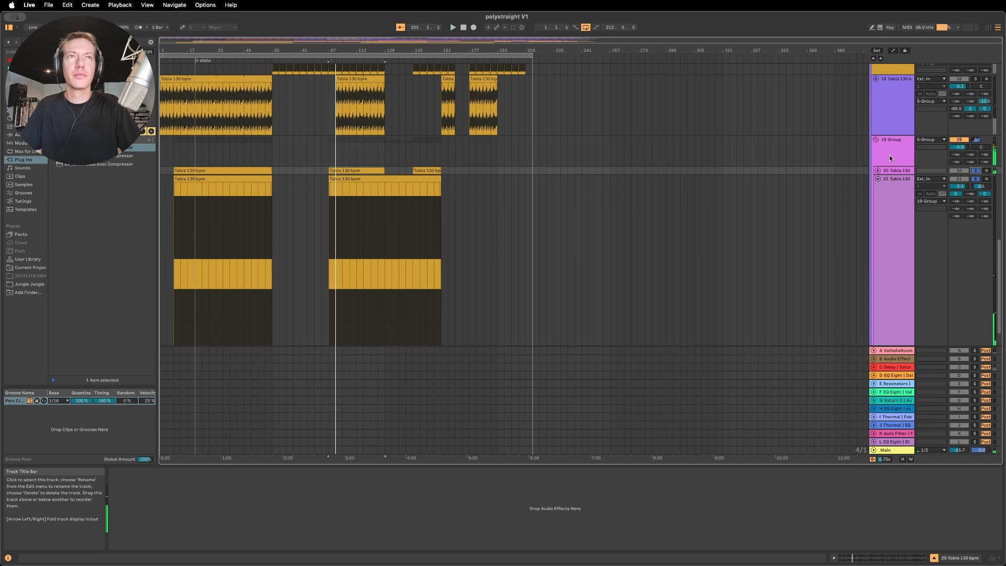
# - Compare the 19 Group with the bx_townhouse Buss Compressor off and on during playback, leaving the compressor on
pyautogui.click(889, 157)
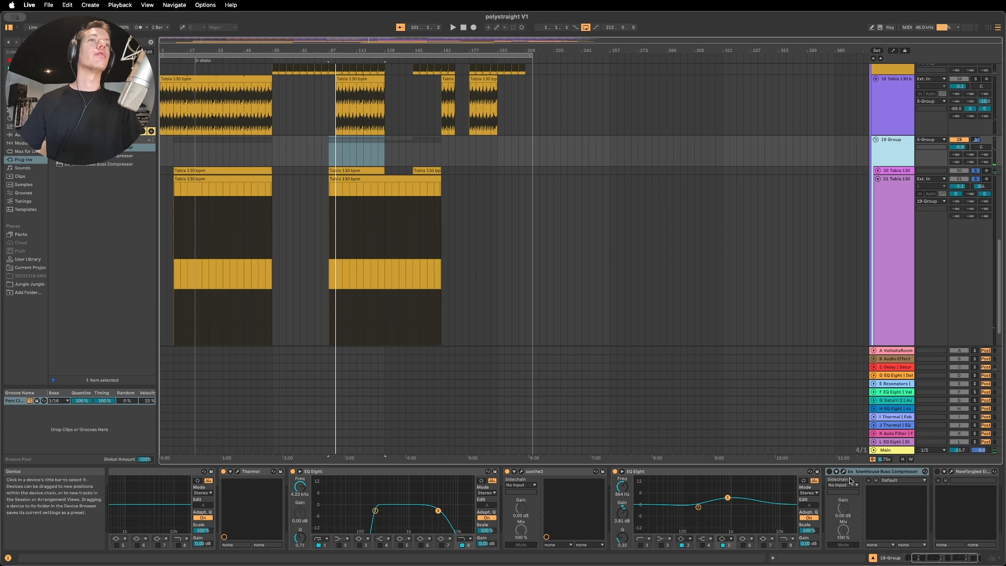
pyautogui.click(829, 472)
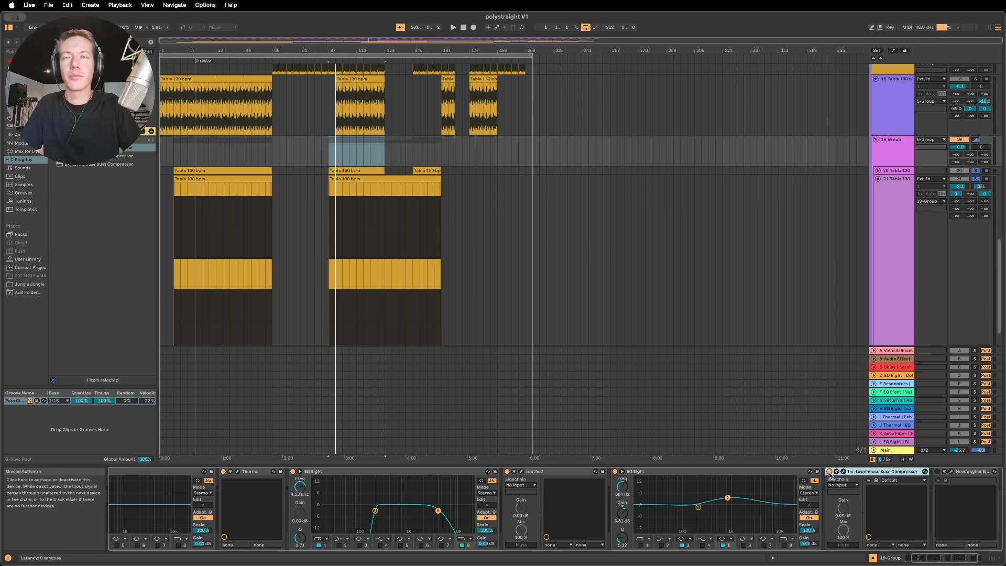
pyautogui.press('space')
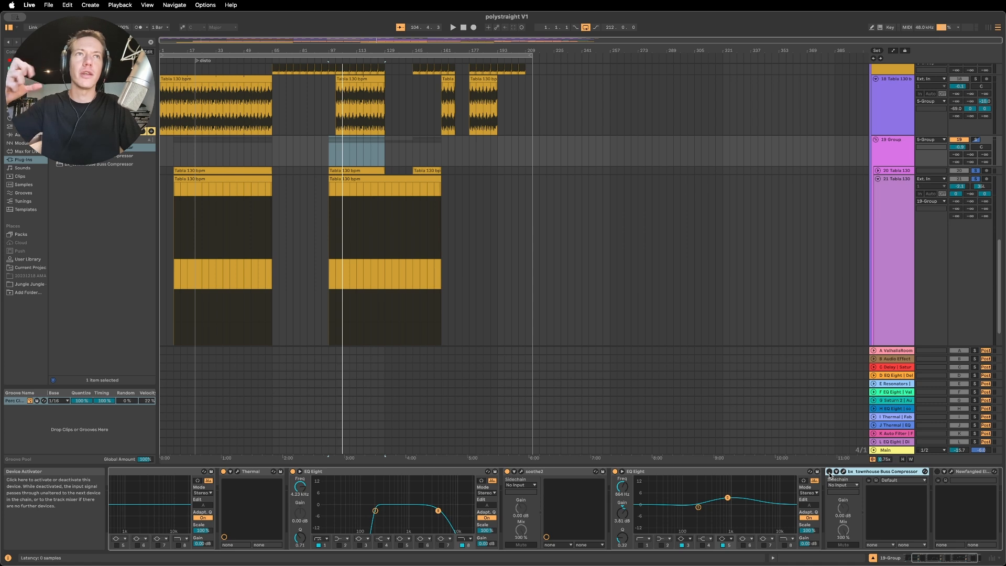
pyautogui.press('space')
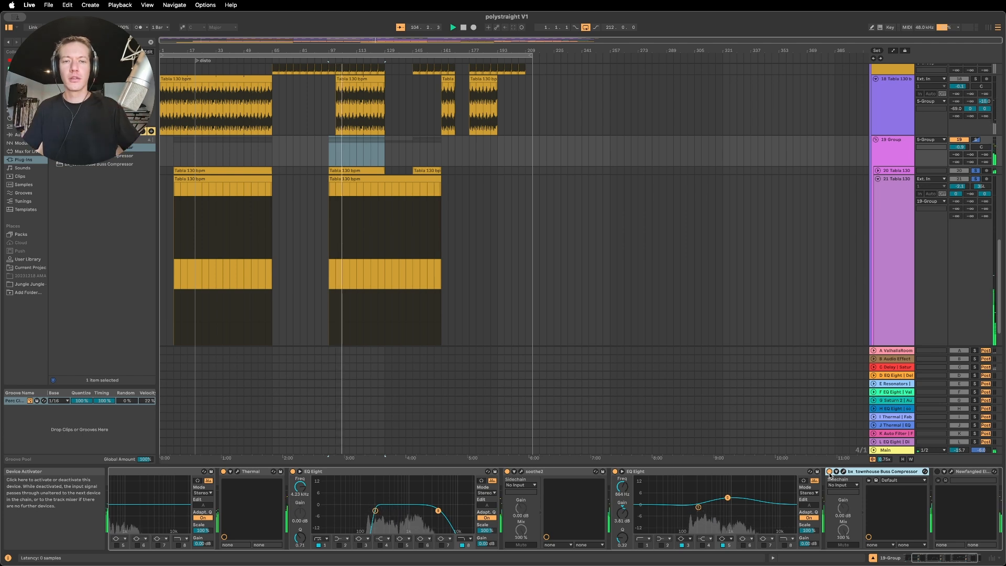
pyautogui.click(829, 471)
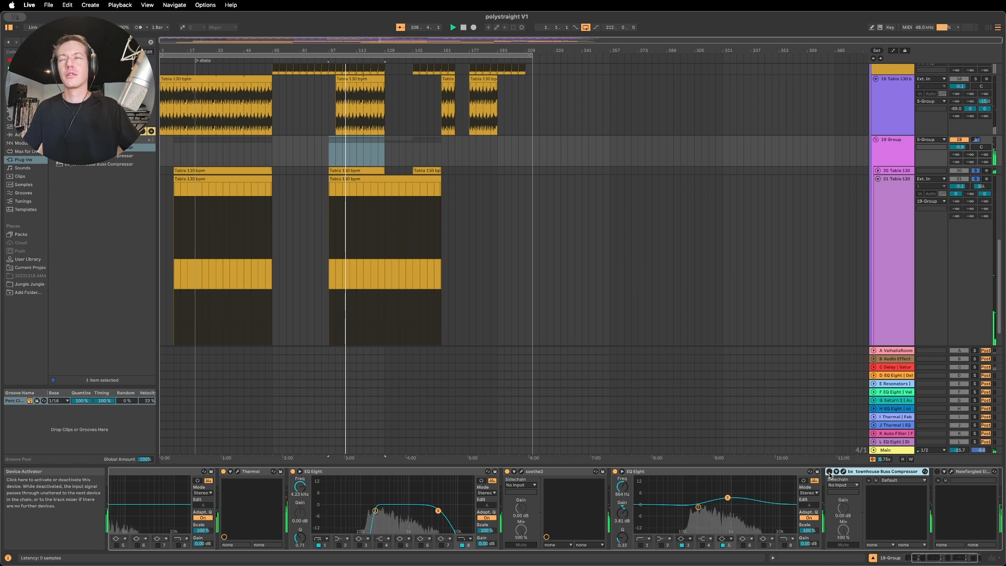
pyautogui.click(829, 472)
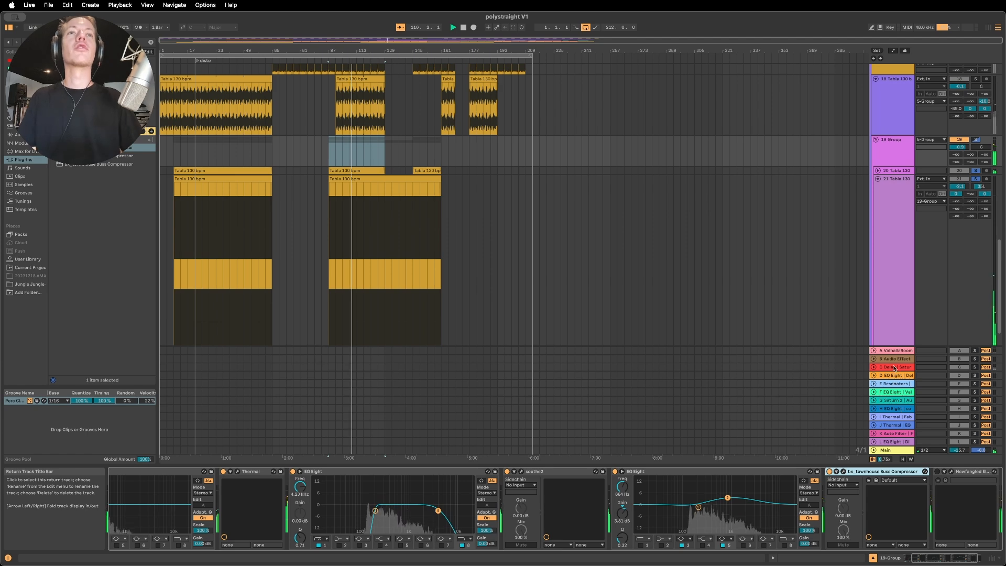
# - Switch to the adjust - shradda (pattrn rmx_mix2) project and return its playhead to the start of the song
pyautogui.click(886, 270)
pyautogui.scroll(3, 874, 231)
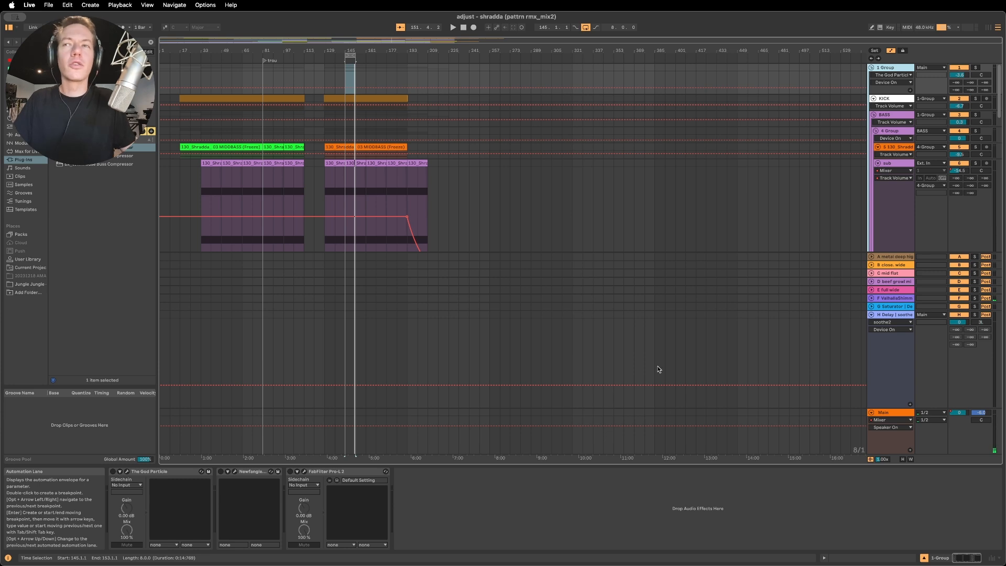
pyautogui.press('Down')
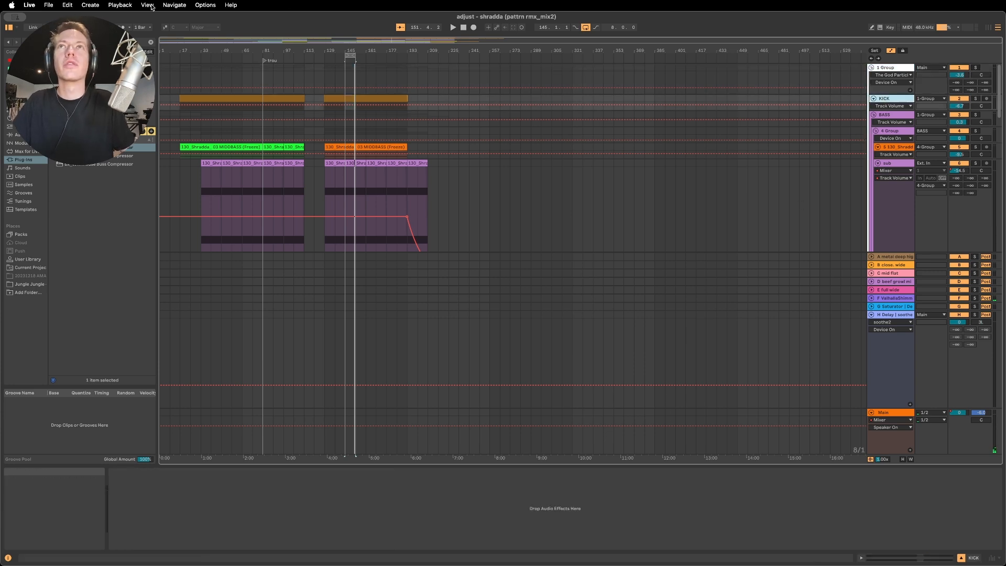
pyautogui.click(464, 28)
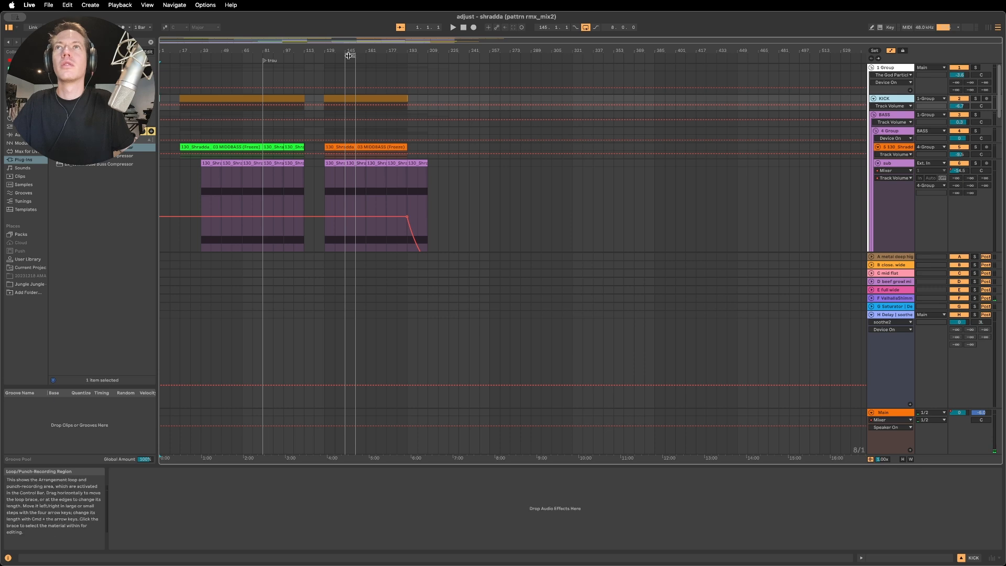
# - Play the looped section at bar 145 and turn on the Black Box device on the 4 Group inside BASS
pyautogui.click(452, 27)
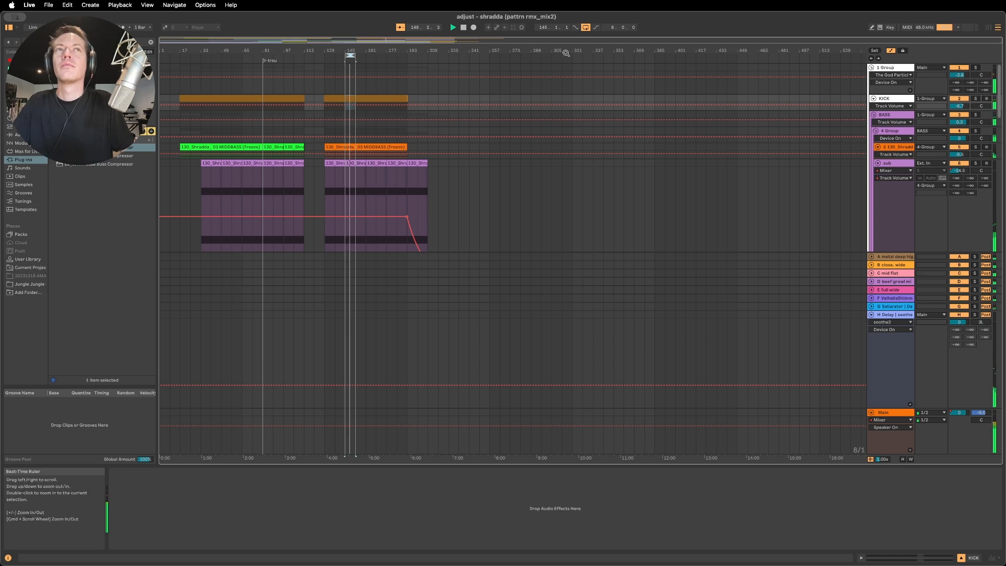
pyautogui.click(894, 132)
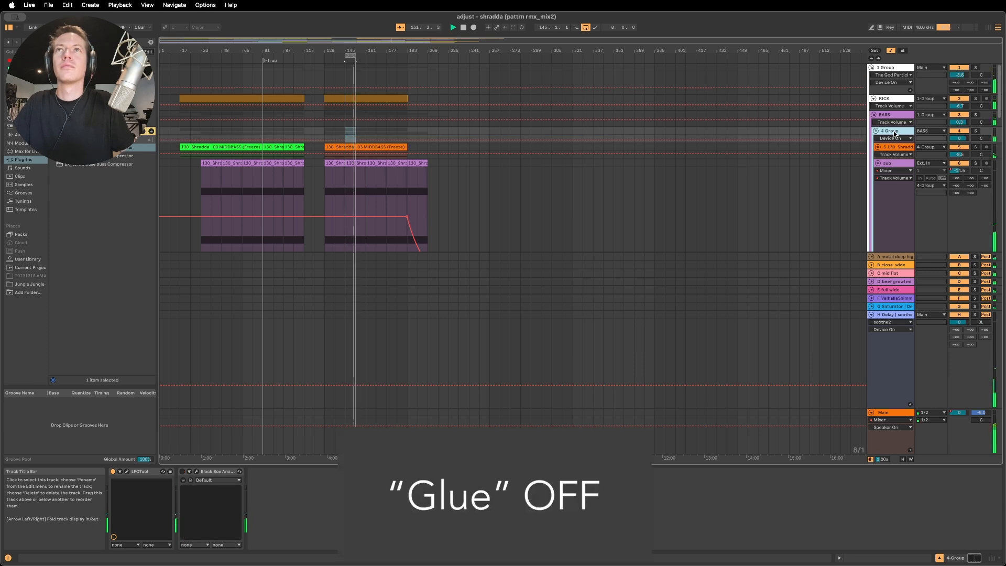
pyautogui.press('1')
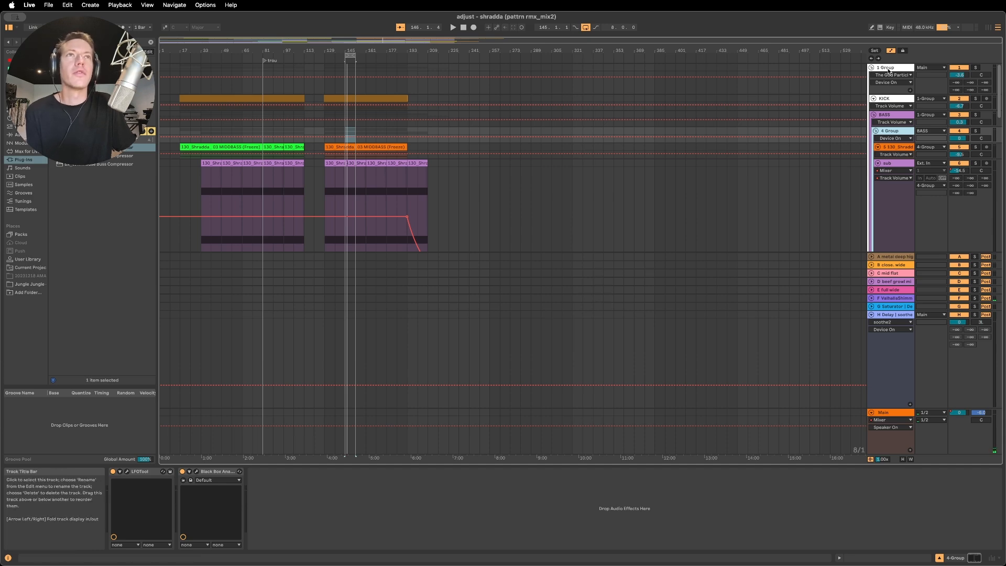
# - Solo the MELO group, show its device chain, and audition the looped section
pyautogui.scroll(-6, 901, 234)
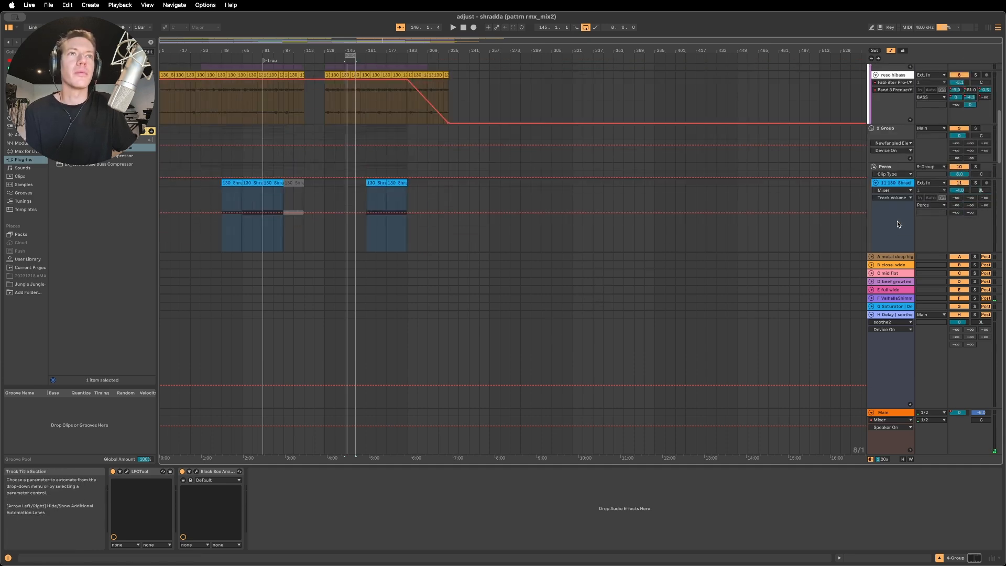
pyautogui.scroll(-6, 896, 221)
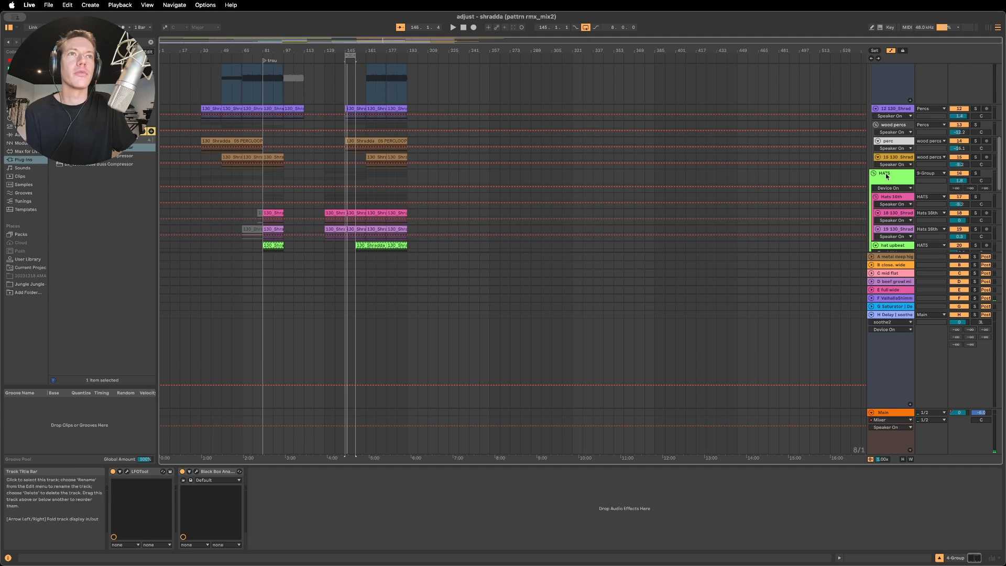
pyautogui.scroll(-2, 886, 176)
pyautogui.scroll(-5, 886, 177)
pyautogui.click(896, 124)
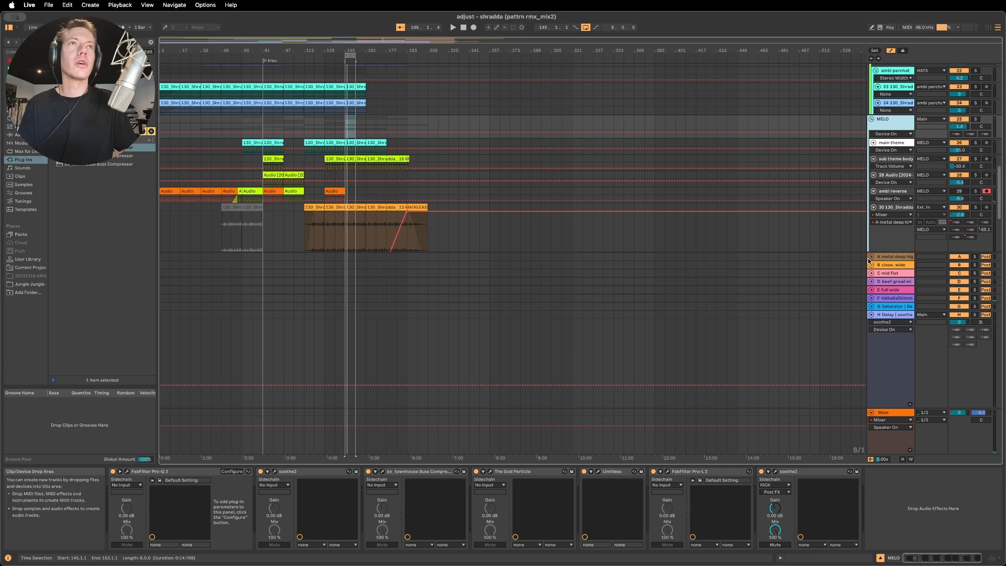
pyautogui.click(974, 121)
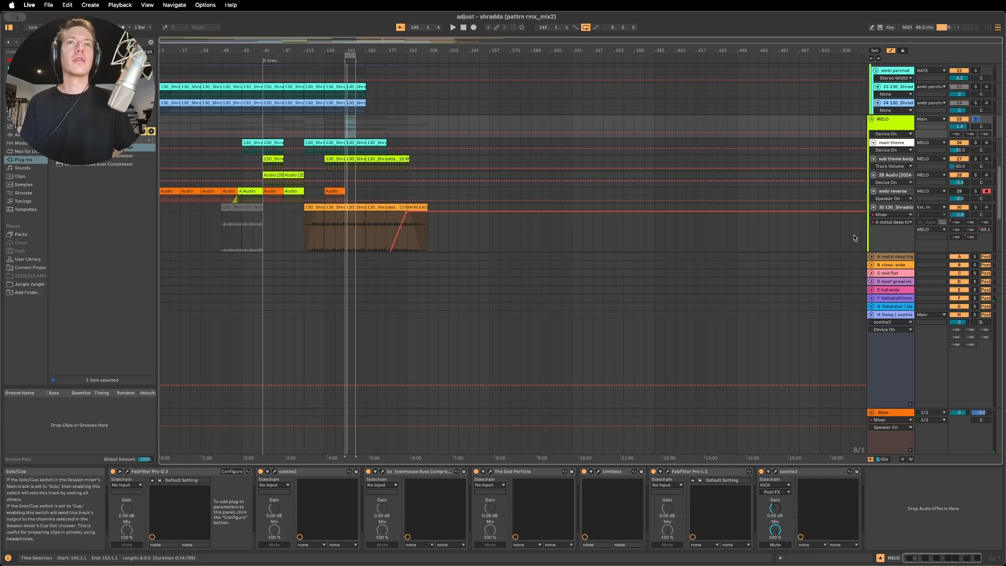
pyautogui.press('space')
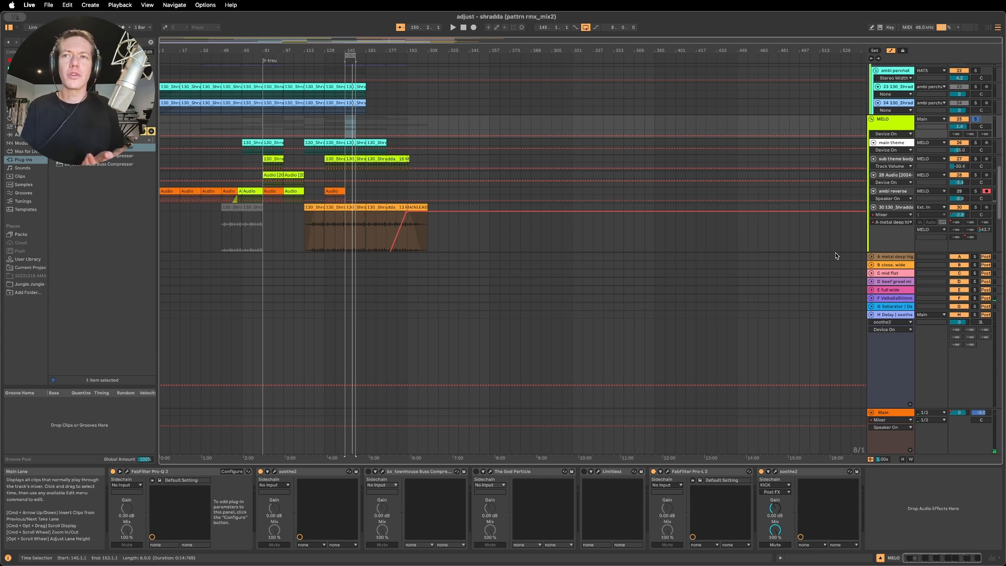
pyautogui.press('space')
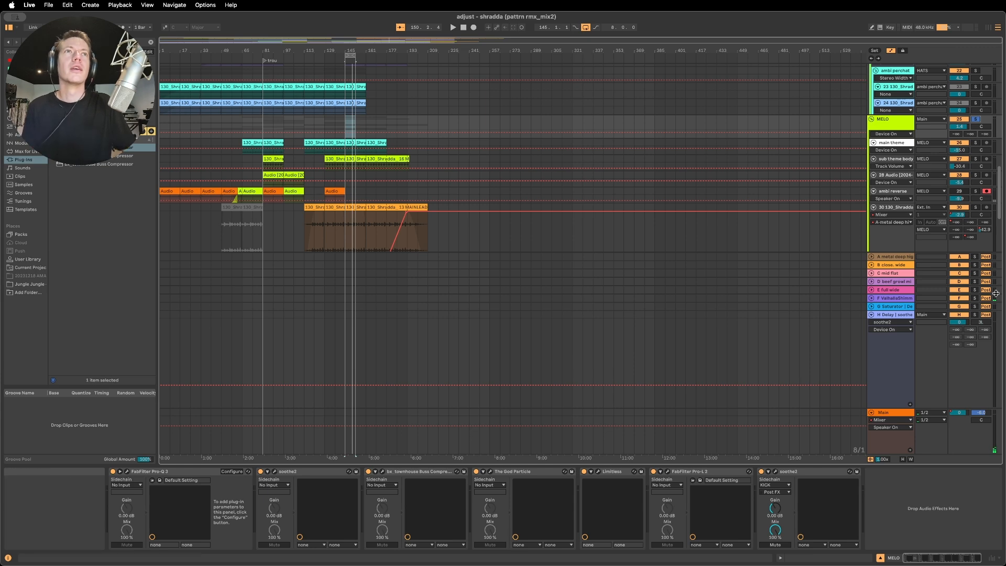
# - Solo the KICK track alongside the MELO group and play the looped section
pyautogui.scroll(15, 962, 93)
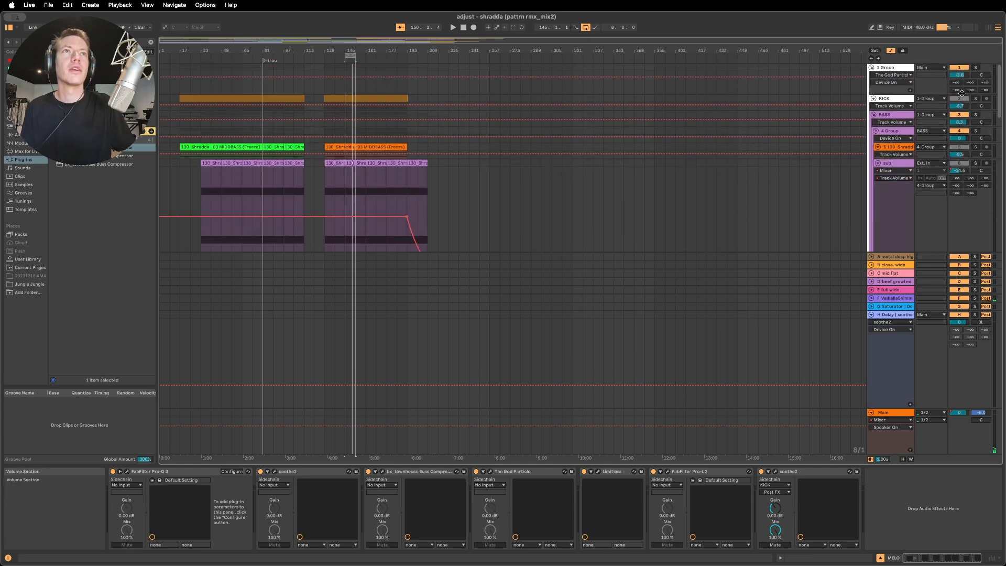
pyautogui.click(975, 99)
pyautogui.press('space')
# - Go back to the MELO group, show its device chain, and replay the loop to compare its glue processing on and off
pyautogui.scroll(-5, 794, 138)
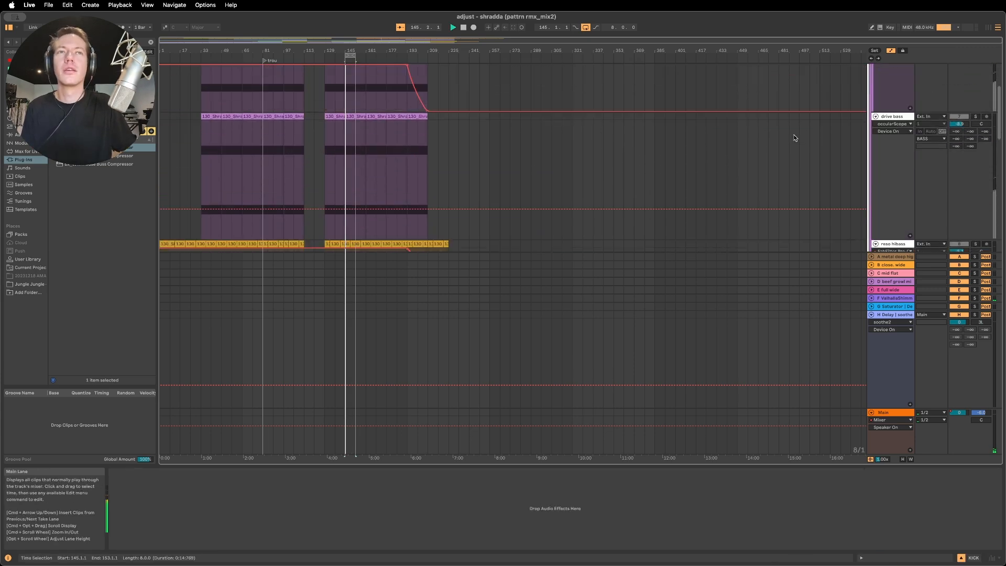
pyautogui.scroll(-8, 794, 138)
pyautogui.scroll(-3, 922, 149)
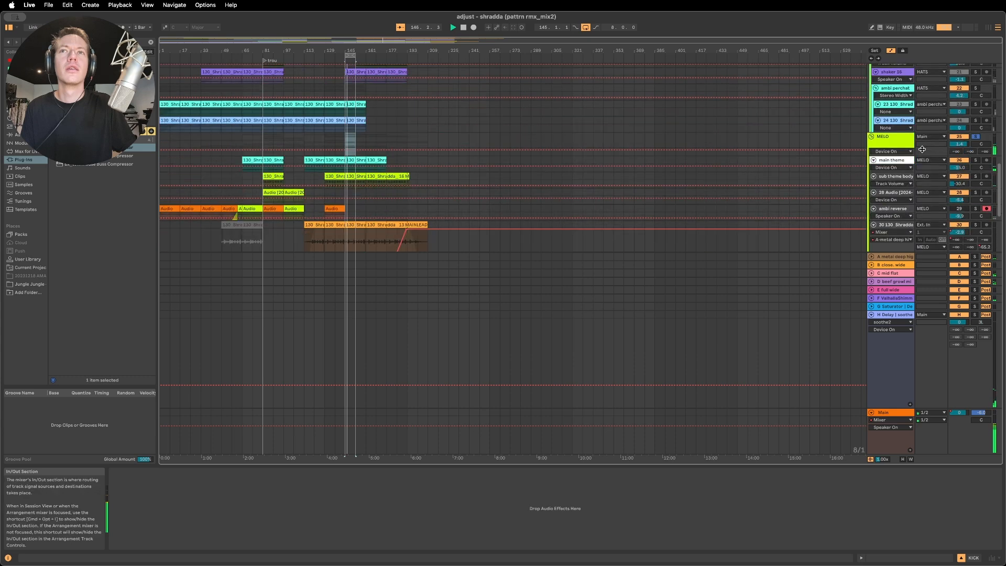
pyautogui.scroll(-8, 922, 149)
pyautogui.scroll(5, 918, 142)
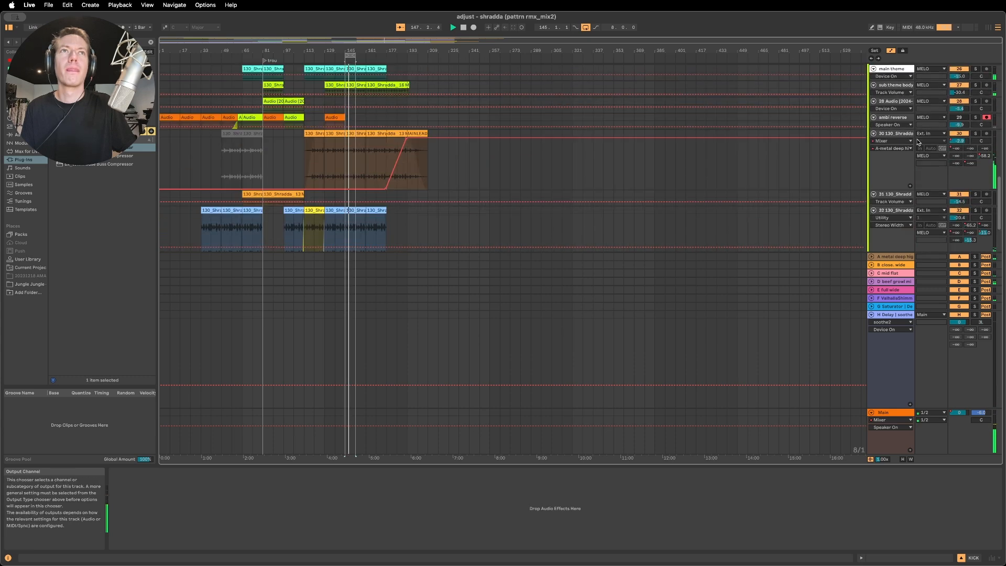
pyautogui.scroll(4, 898, 74)
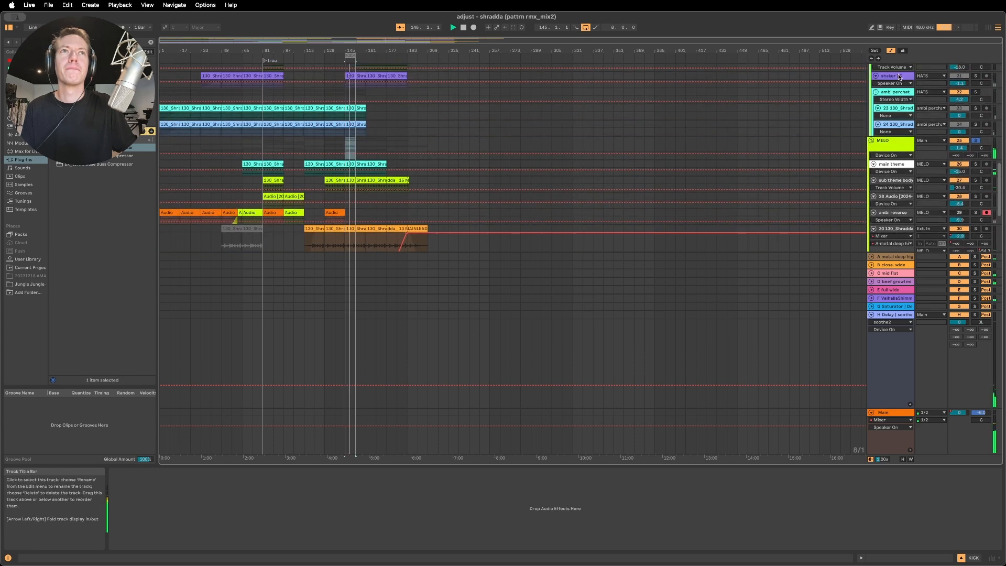
pyautogui.click(892, 143)
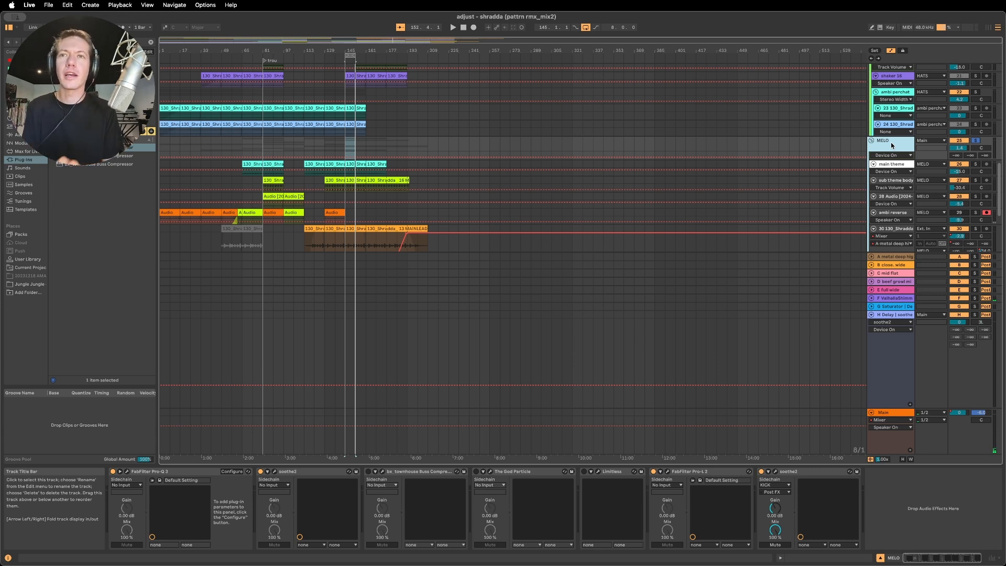
pyautogui.press('space')
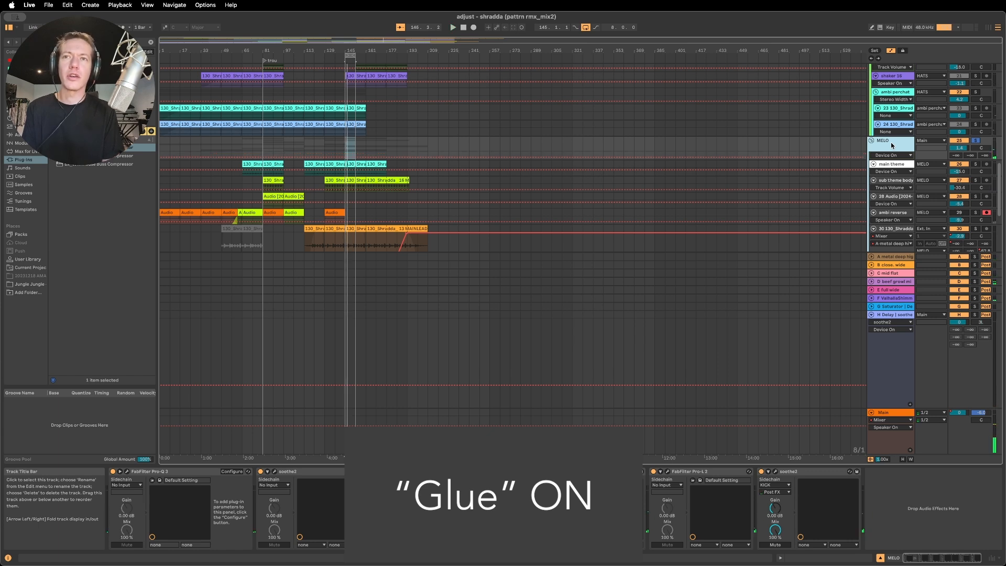
pyautogui.press('space')
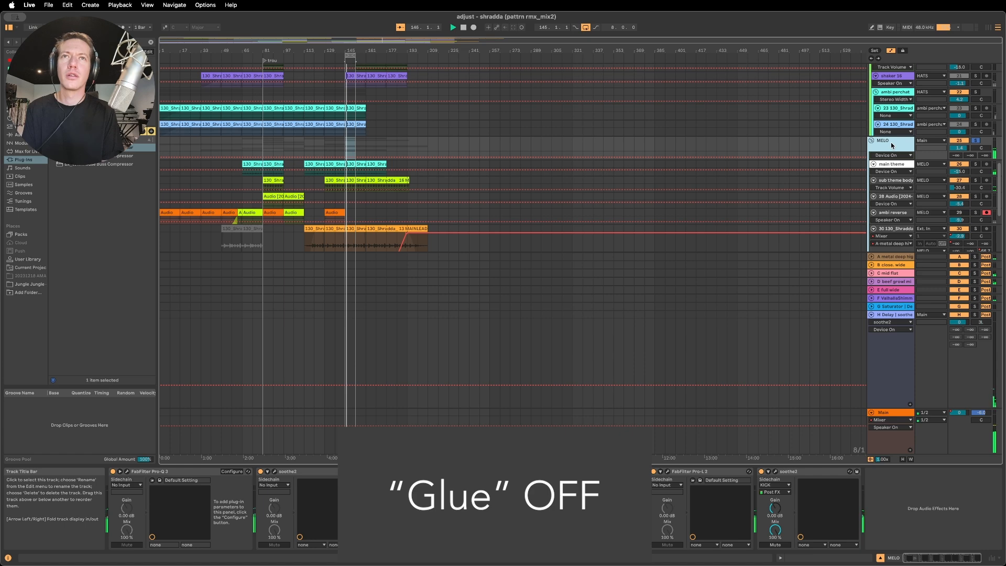